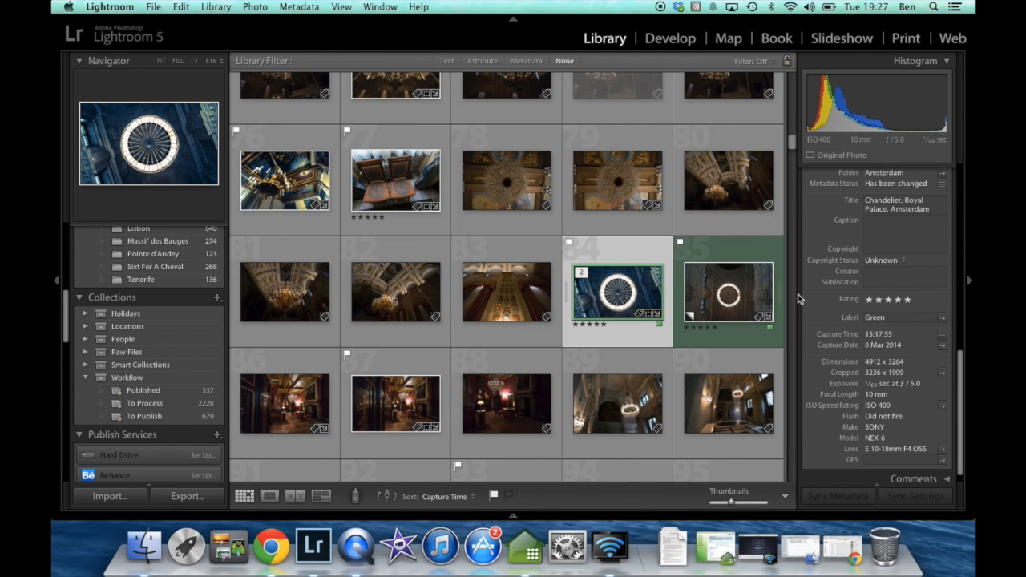
Compare the finished blue chandelier photo with its unedited original, viewing each at full screen from the library
{"action": "double_click", "coordinate": [632, 291]}
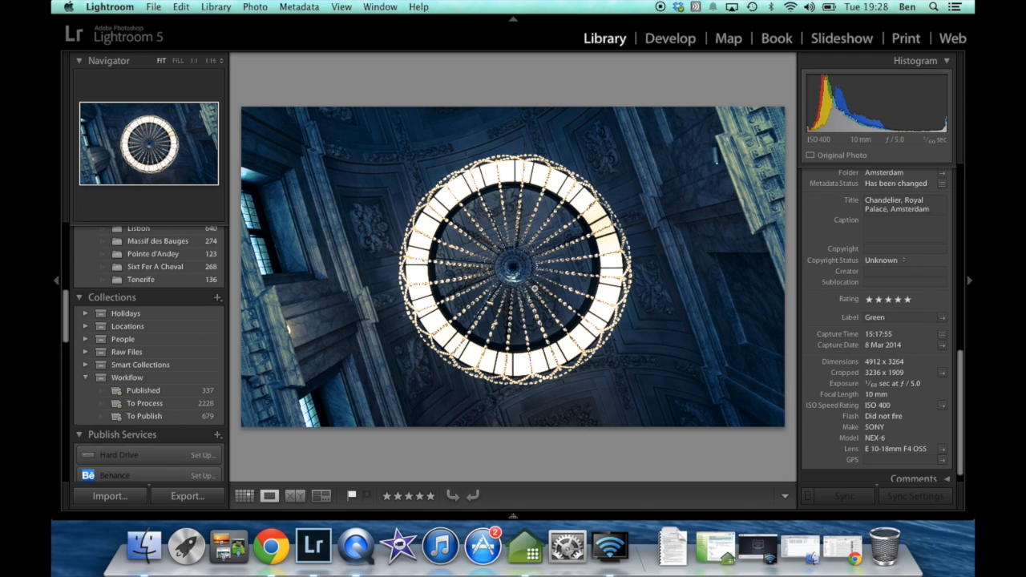
{"action": "key", "text": "f"}
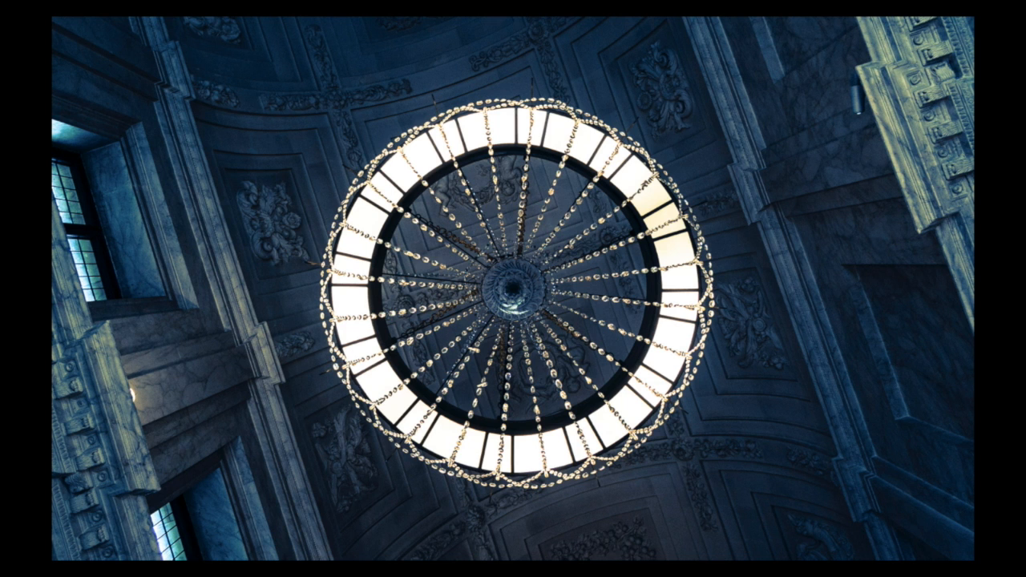
{"action": "key", "text": "Escape"}
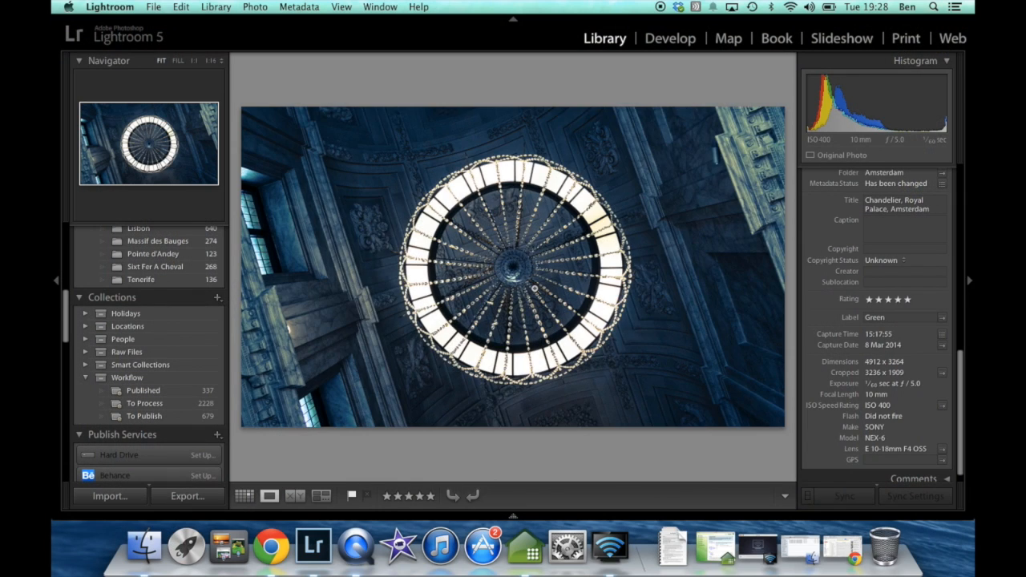
{"action": "key", "text": "g"}
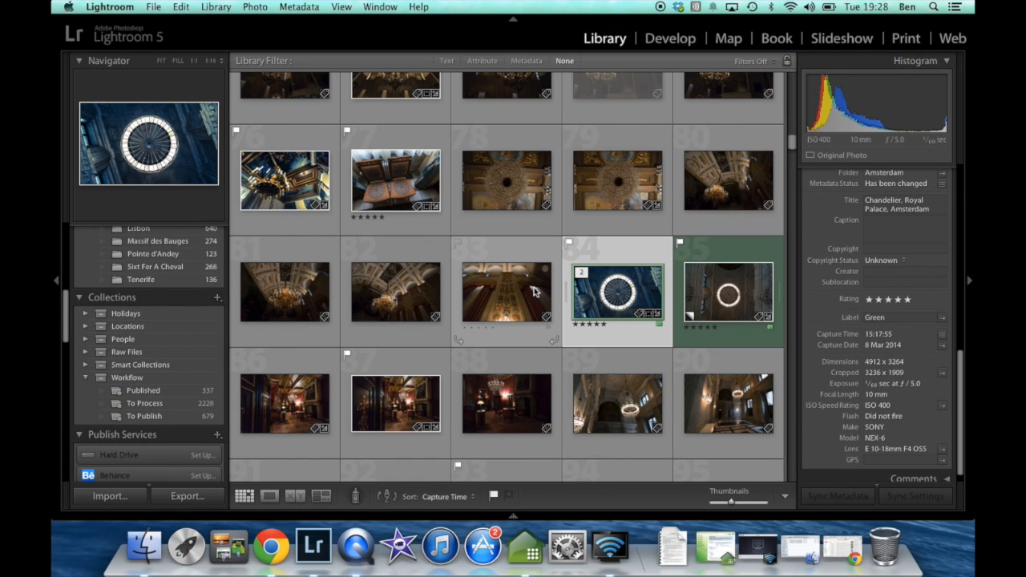
{"action": "double_click", "coordinate": [701, 297]}
{"action": "key", "text": "f"}
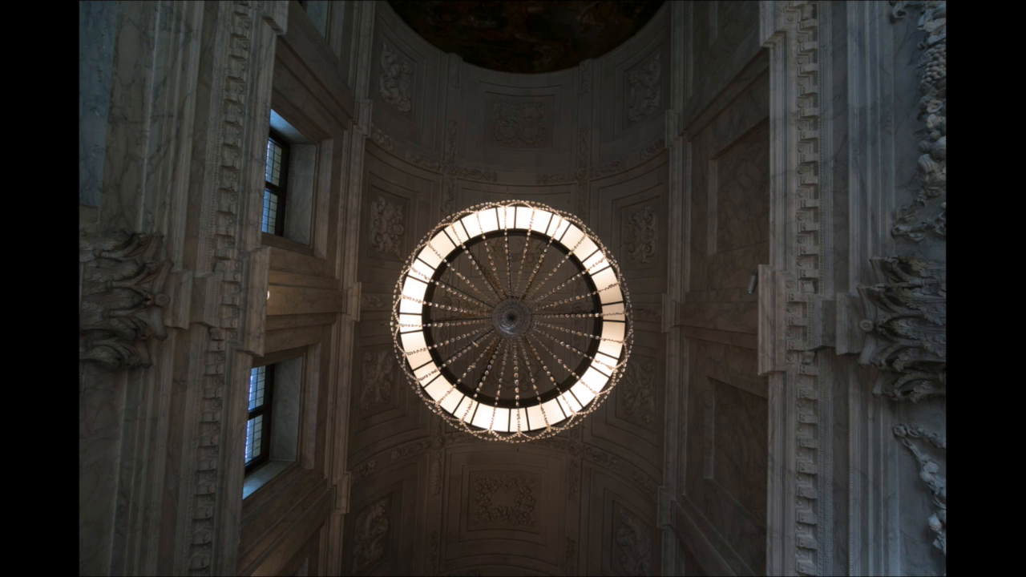
{"action": "key", "text": "Left"}
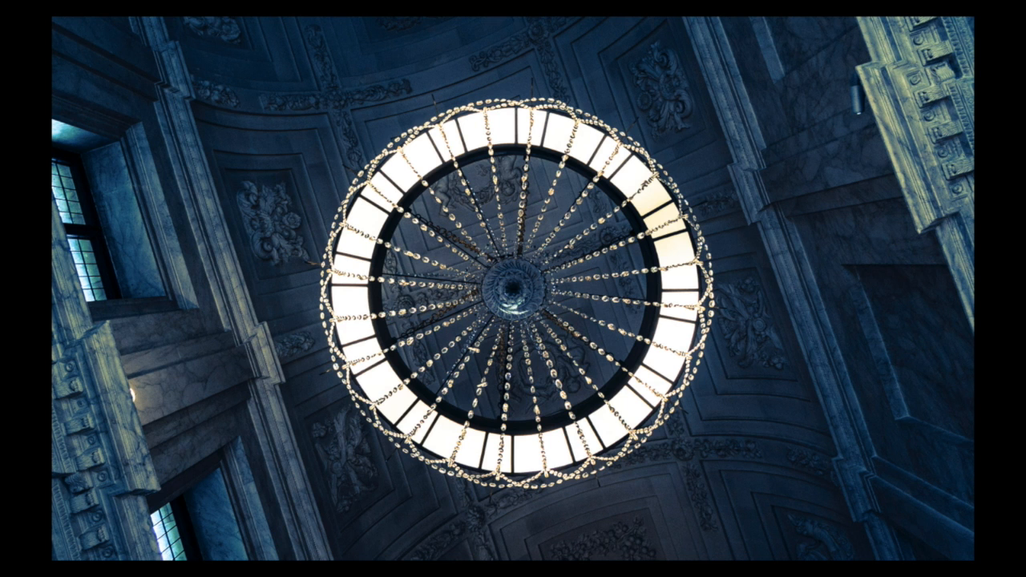
{"action": "key", "text": "f"}
{"action": "key", "text": "g"}
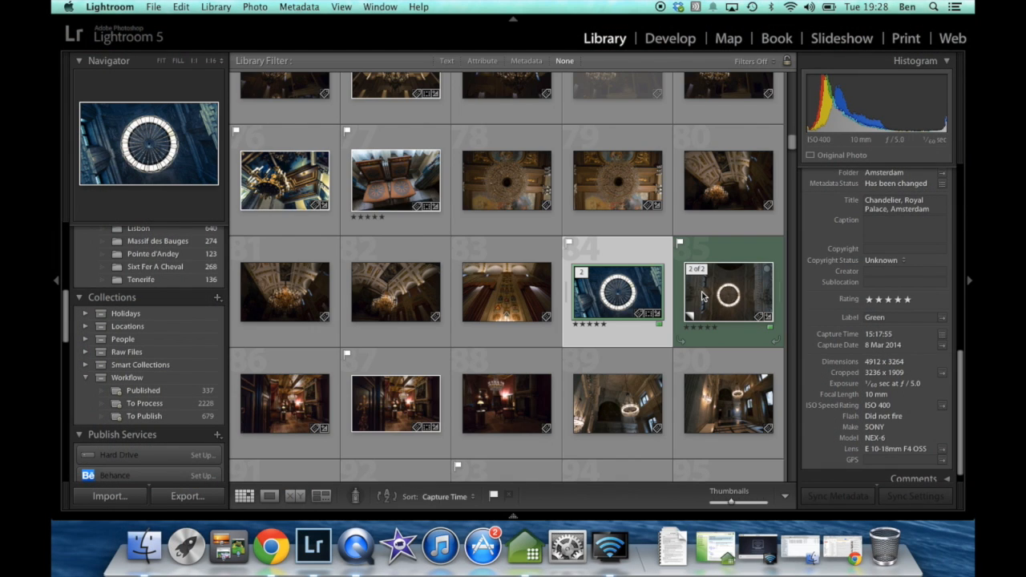
Open the unedited chandelier photo for developing and crop away its upper and lower parts to a wide frame
{"action": "double_click", "coordinate": [702, 297]}
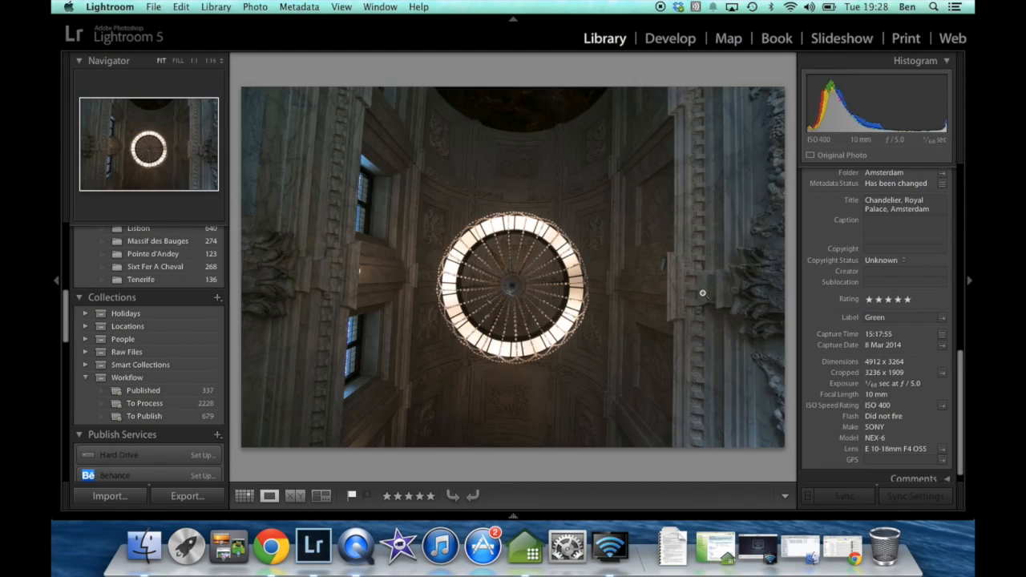
{"action": "left_click", "coordinate": [664, 46]}
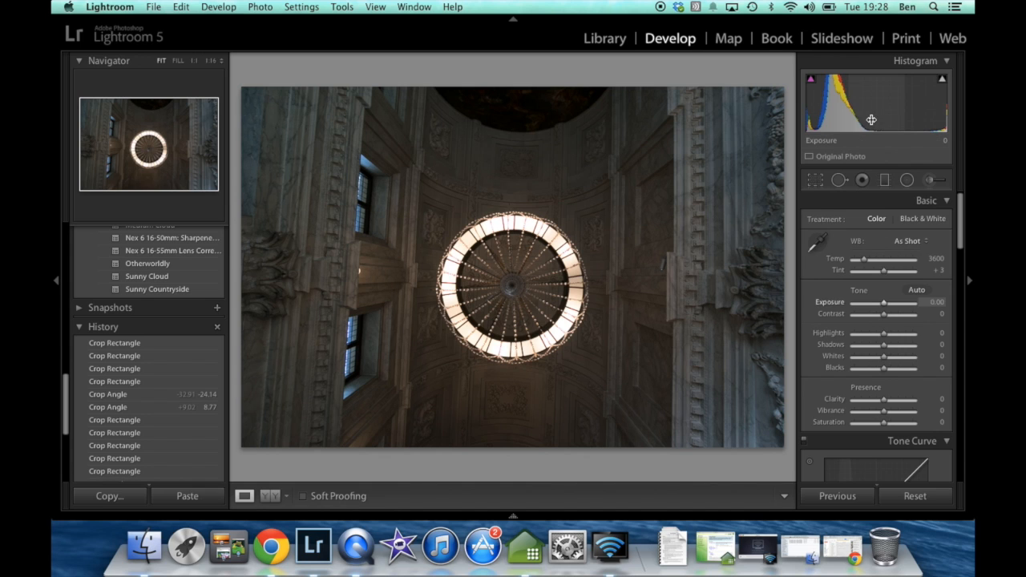
{"action": "left_click", "coordinate": [814, 181]}
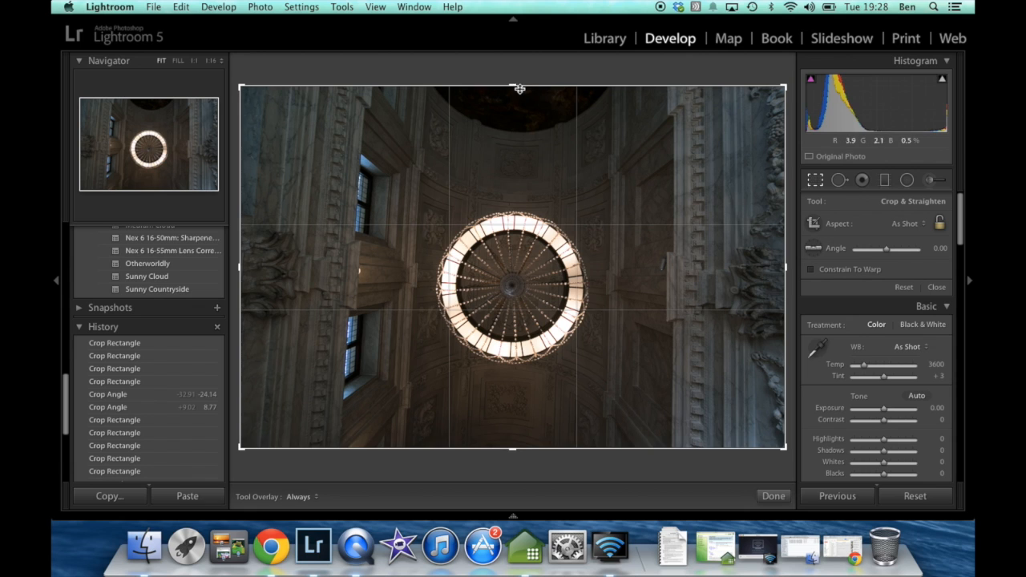
{"action": "left_click_drag", "start_coordinate": [513, 84], "coordinate": [513, 126]}
{"action": "left_click_drag", "start_coordinate": [513, 411], "coordinate": [511, 392]}
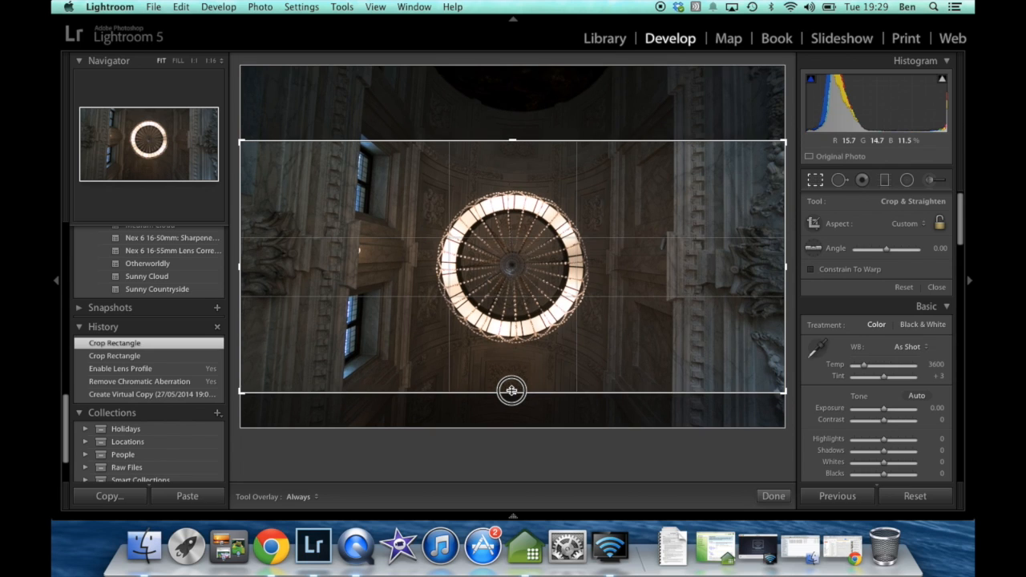
{"action": "left_click_drag", "start_coordinate": [512, 390], "coordinate": [511, 390]}
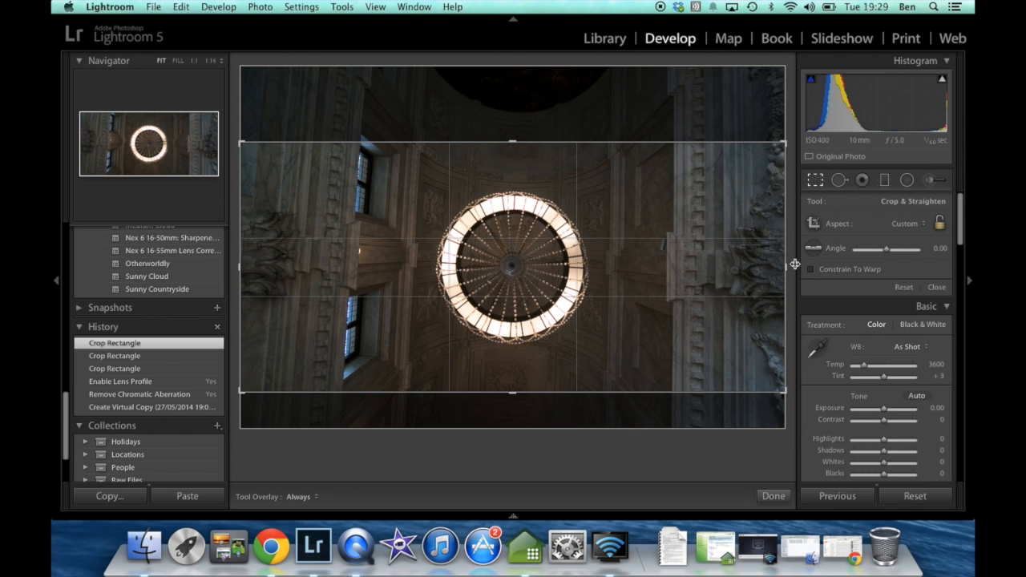
Crop in both sides and tighten the upper and lower edges so the chandelier sits centred in the frame
{"action": "left_click_drag", "start_coordinate": [785, 264], "coordinate": [751, 267]}
{"action": "left_click_drag", "start_coordinate": [272, 258], "coordinate": [314, 259]}
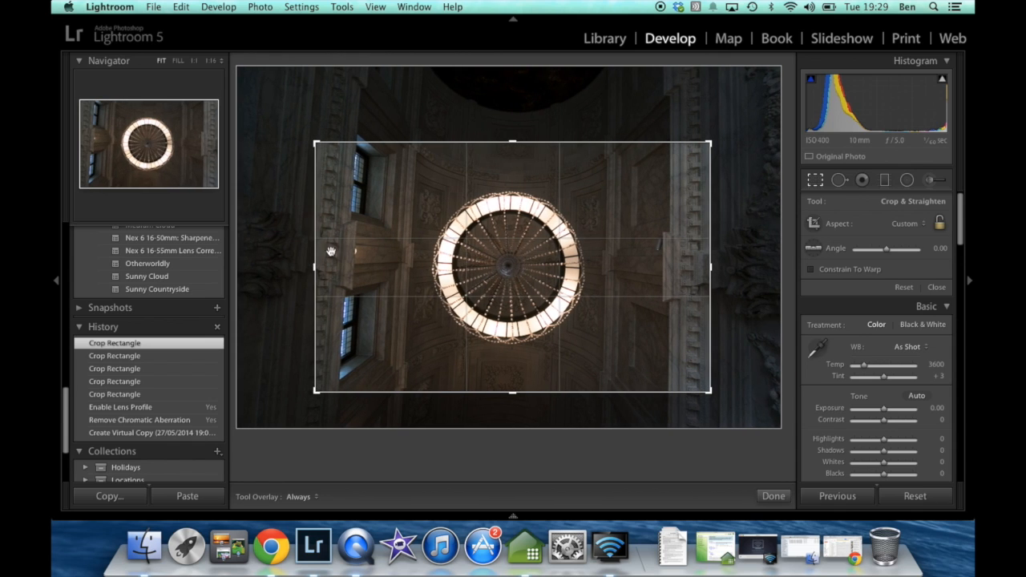
{"action": "left_click_drag", "start_coordinate": [512, 145], "coordinate": [513, 157]}
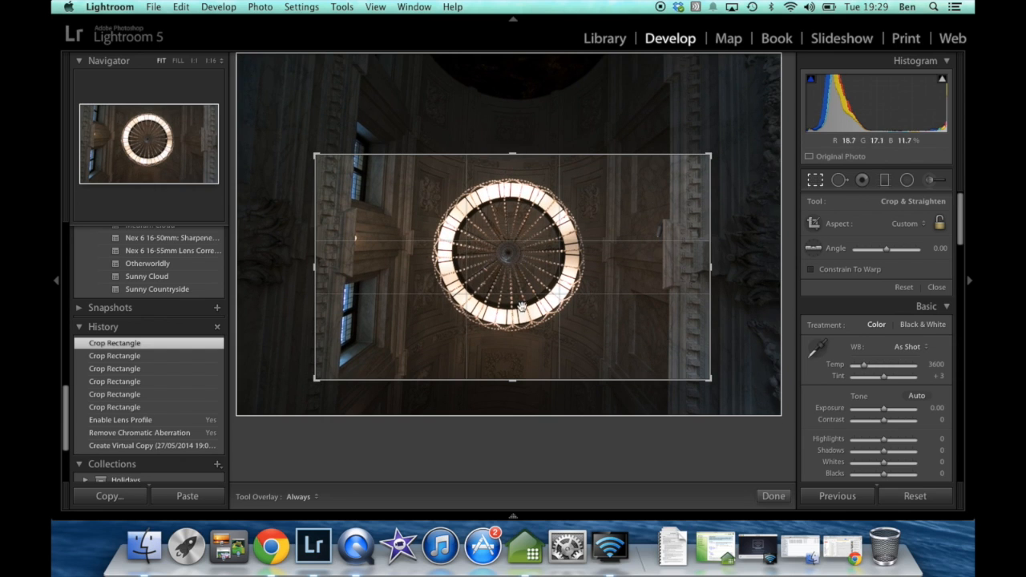
{"action": "left_click_drag", "start_coordinate": [508, 381], "coordinate": [513, 372]}
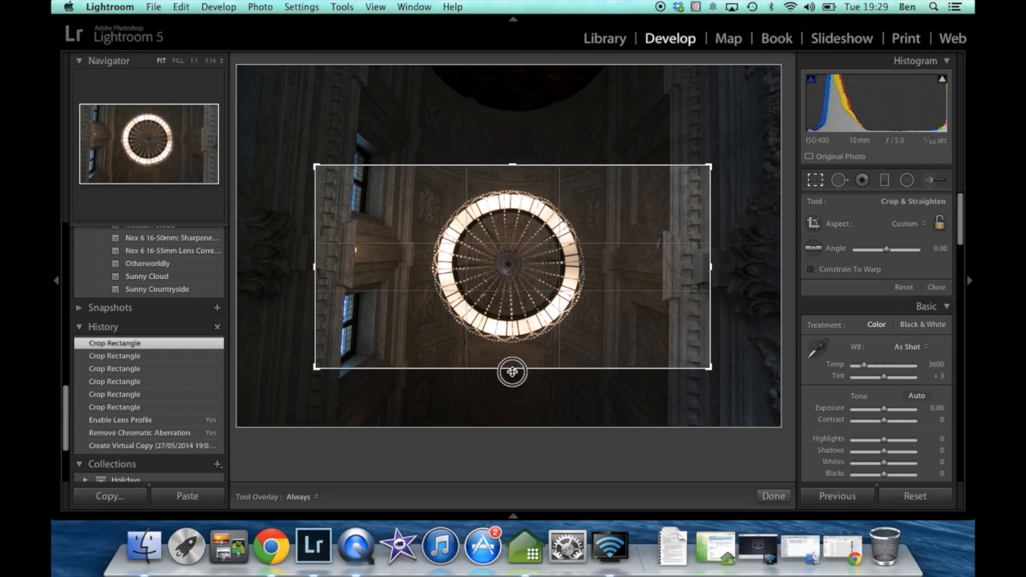
{"action": "left_click_drag", "start_coordinate": [314, 266], "coordinate": [328, 264]}
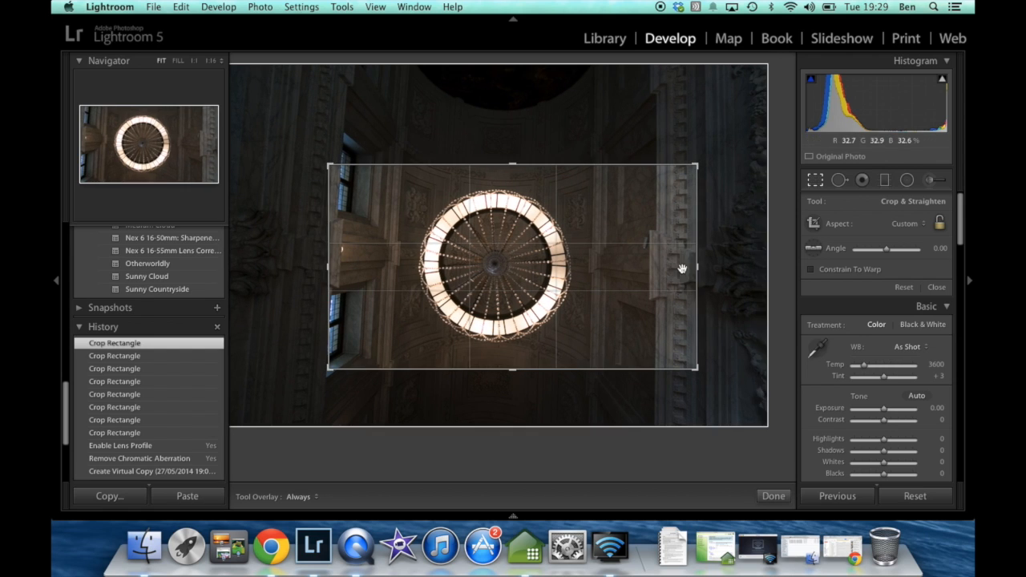
{"action": "left_click_drag", "start_coordinate": [696, 265], "coordinate": [687, 266]}
{"action": "left_click_drag", "start_coordinate": [336, 265], "coordinate": [329, 266]}
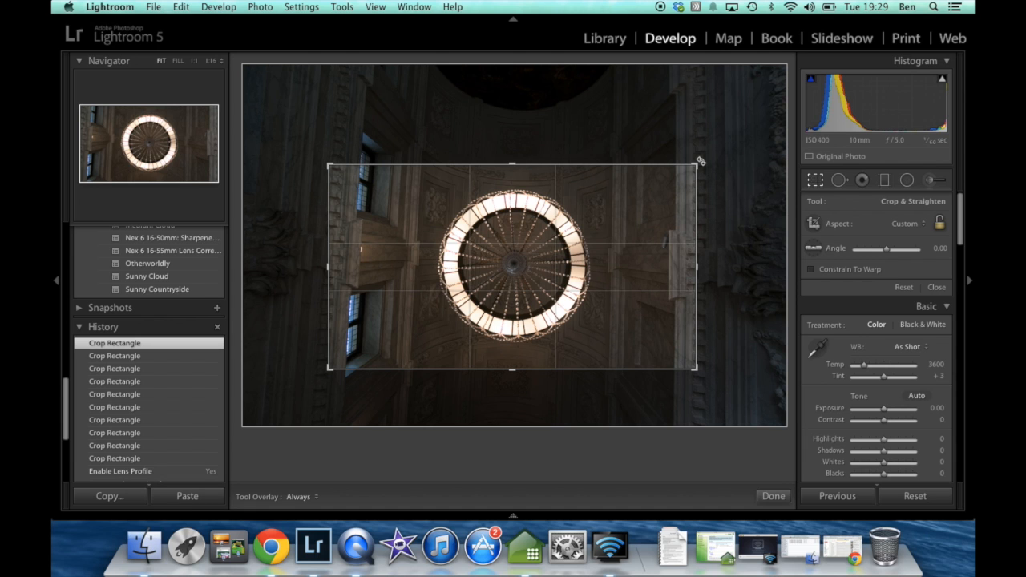
Rotate the crop to an angle of about -20.03, keep the chandelier centred, and apply the crop
{"action": "left_click_drag", "start_coordinate": [700, 162], "coordinate": [639, 119]}
{"action": "left_click_drag", "start_coordinate": [591, 221], "coordinate": [591, 222]}
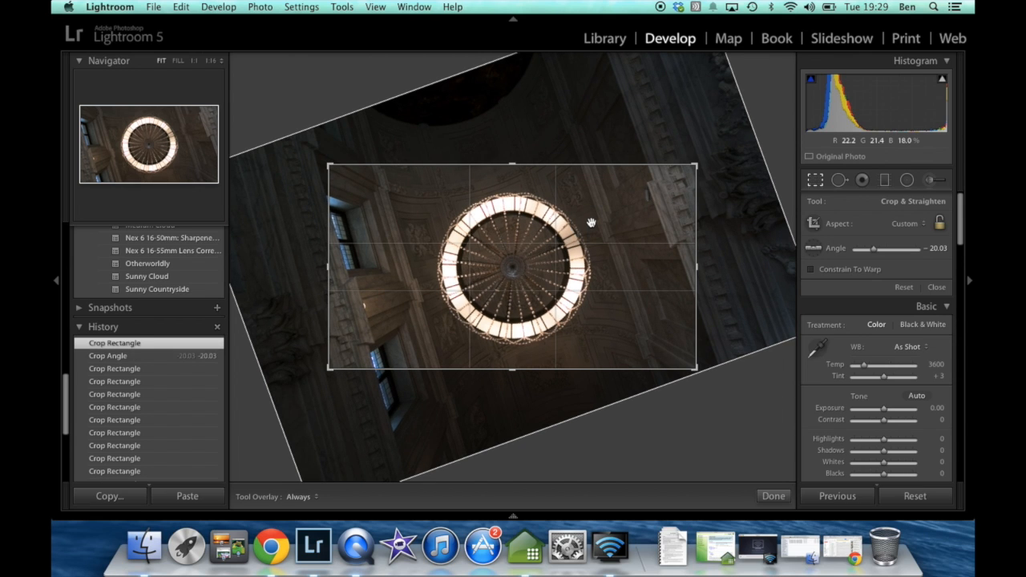
{"action": "key", "text": "Return"}
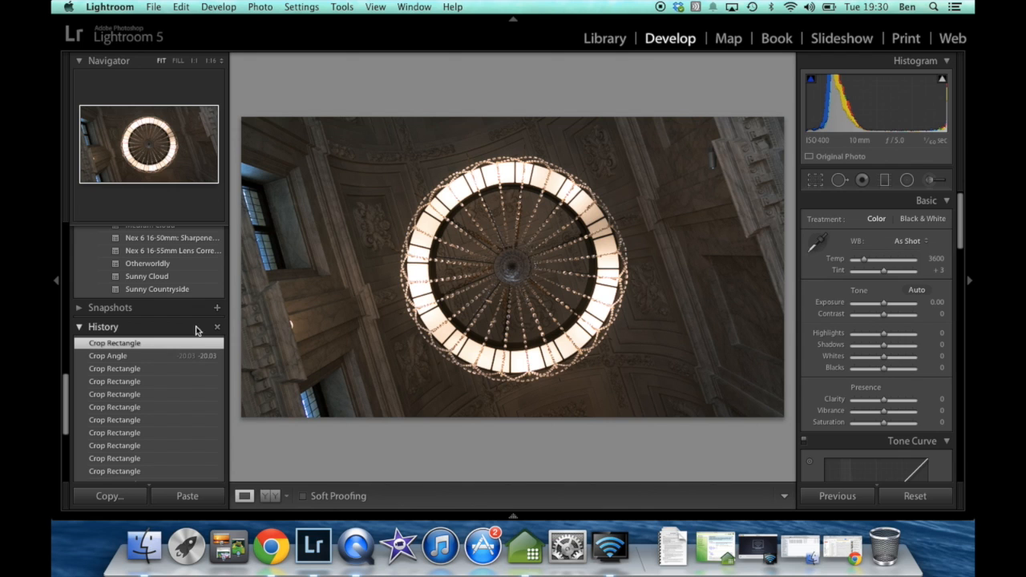
Try out the Lightroom color presets on the photo one after another, from Yesteryear up to Aged Photo
{"action": "scroll", "coordinate": [171, 339], "scroll_direction": "up", "scroll_amount": 3}
{"action": "scroll", "coordinate": [171, 340], "scroll_direction": "up", "scroll_amount": 12}
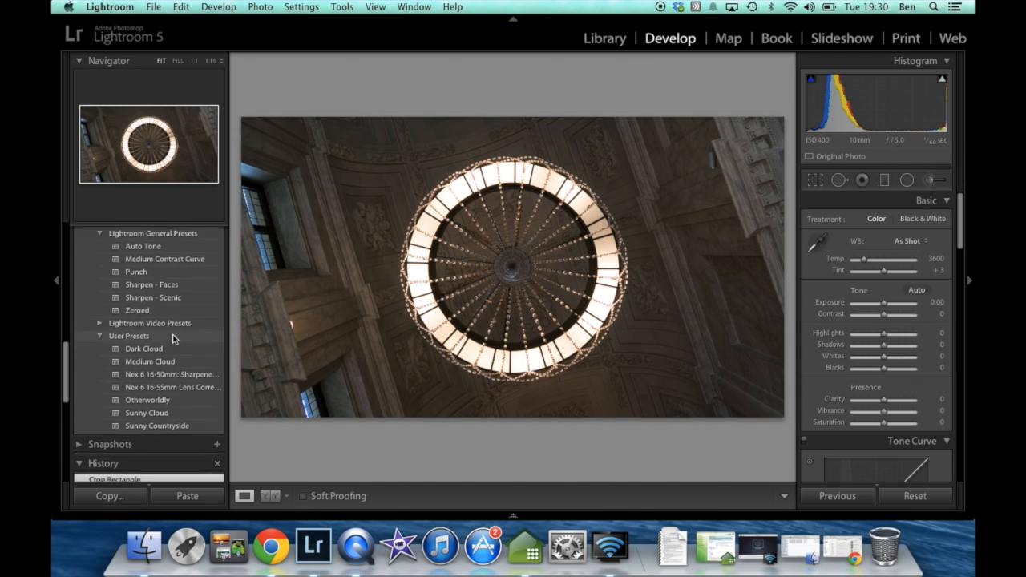
{"action": "scroll", "coordinate": [156, 338], "scroll_direction": "up", "scroll_amount": 2}
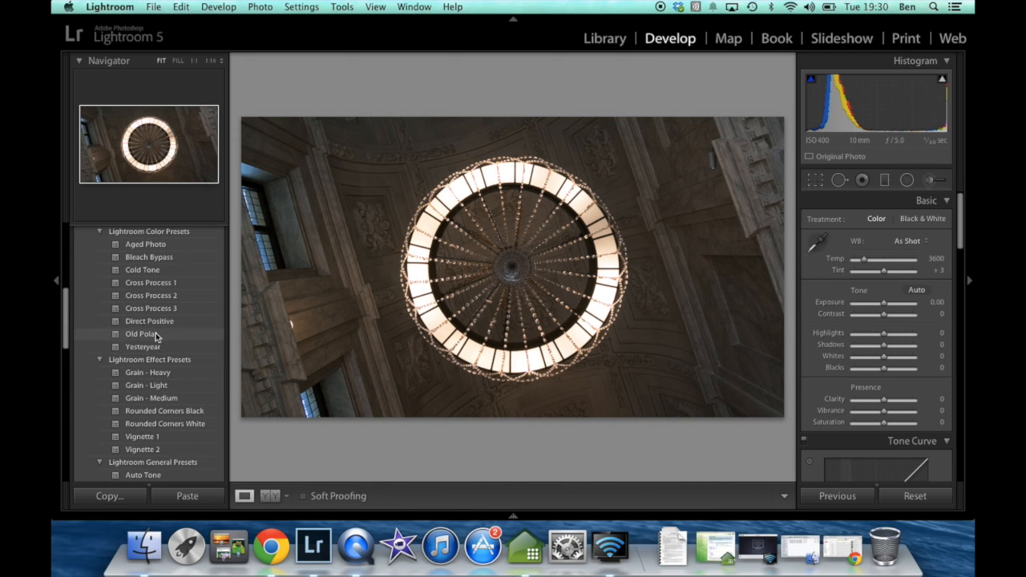
{"action": "left_click", "coordinate": [149, 349]}
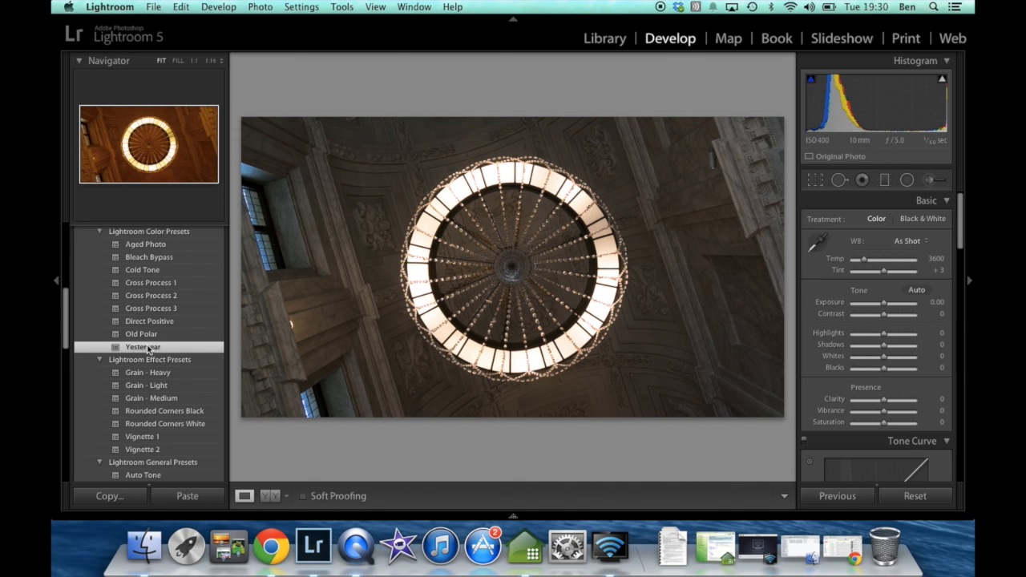
{"action": "left_click", "coordinate": [154, 333]}
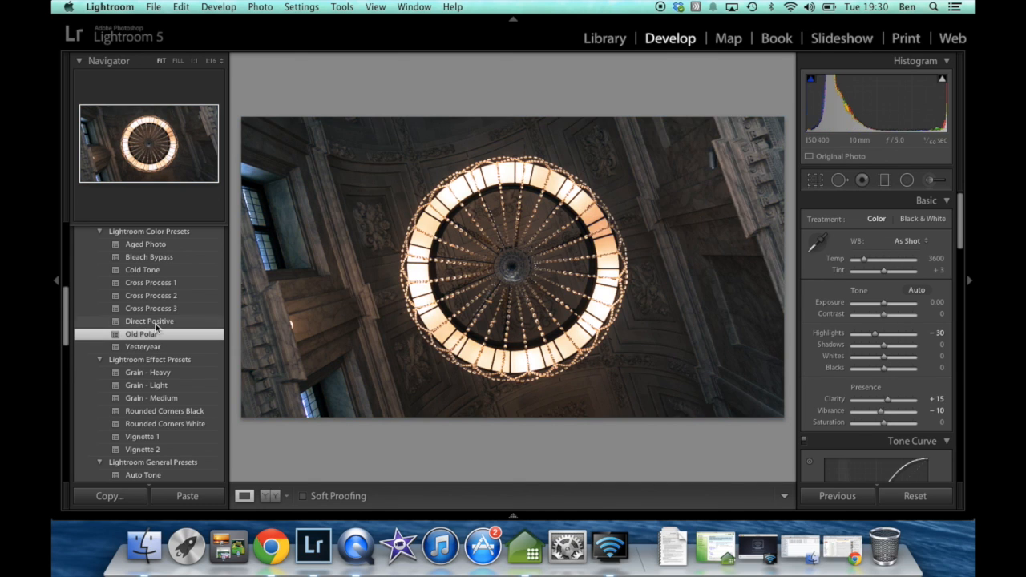
{"action": "left_click", "coordinate": [156, 322]}
{"action": "left_click", "coordinate": [163, 309]}
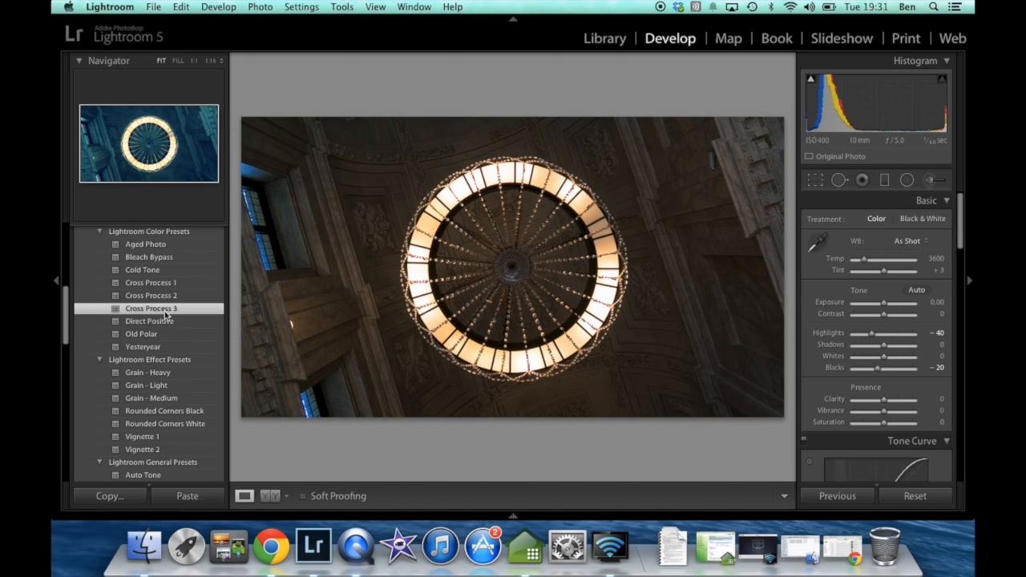
{"action": "left_click", "coordinate": [165, 296]}
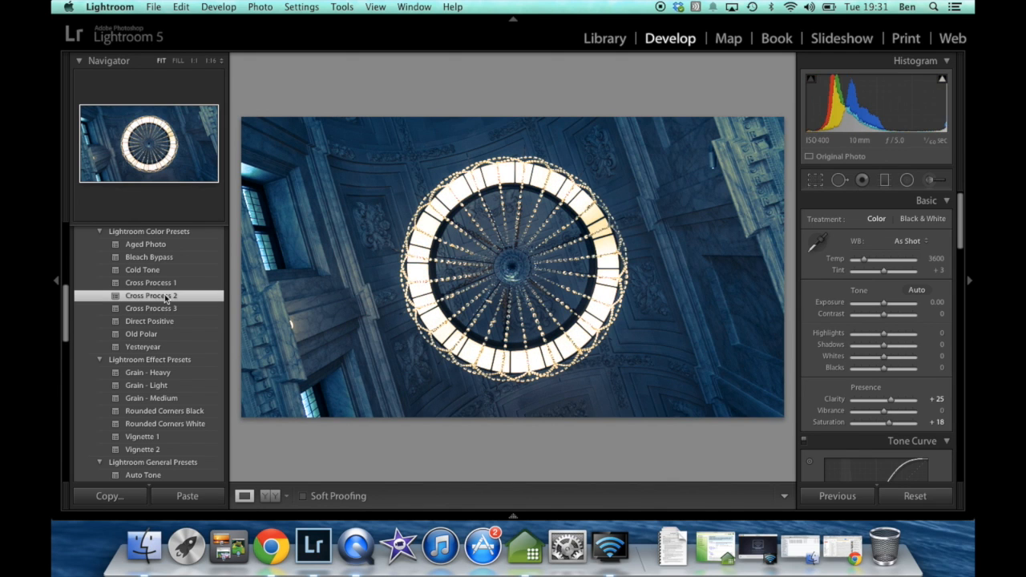
{"action": "left_click", "coordinate": [160, 282]}
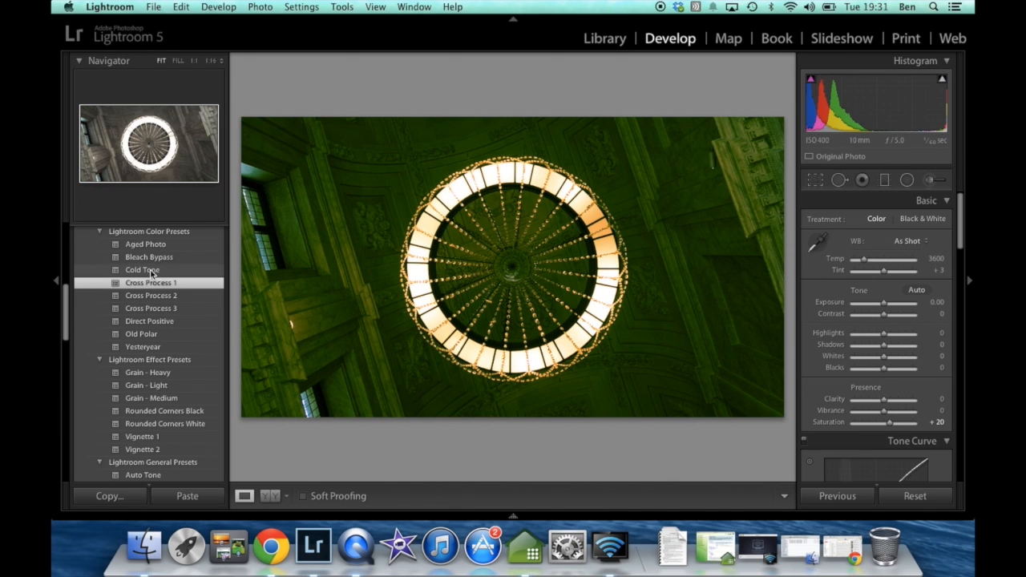
{"action": "left_click", "coordinate": [152, 272]}
{"action": "left_click", "coordinate": [164, 259]}
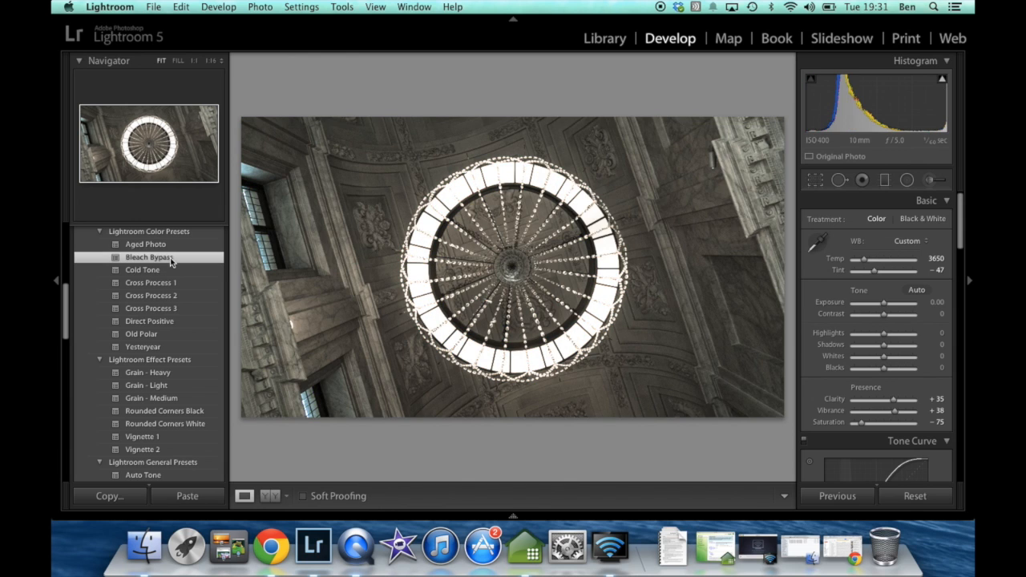
{"action": "left_click", "coordinate": [173, 247]}
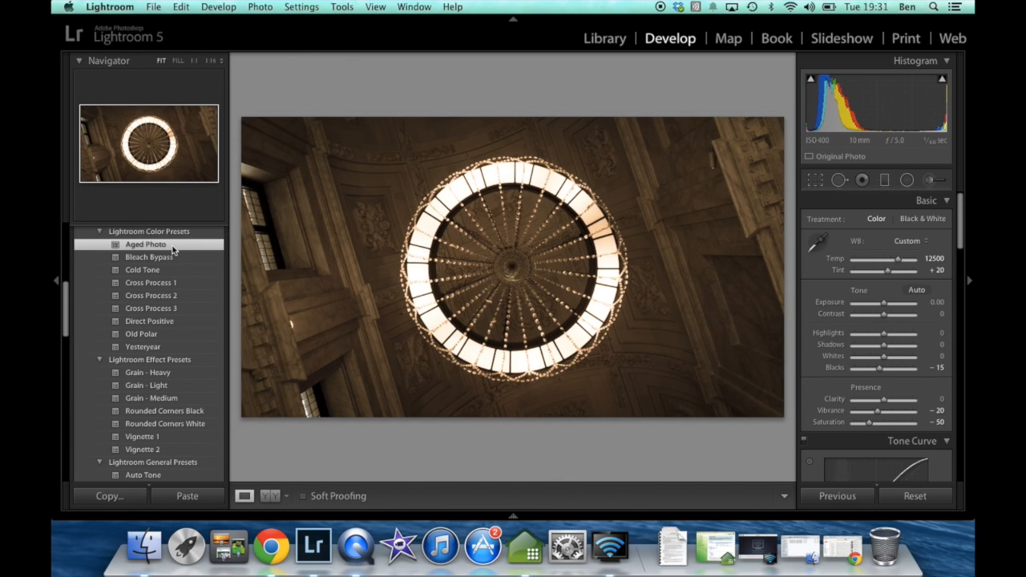
Apply the Cross Process 2 color preset to the photo and raise Clarity to +55
{"action": "left_click", "coordinate": [152, 298]}
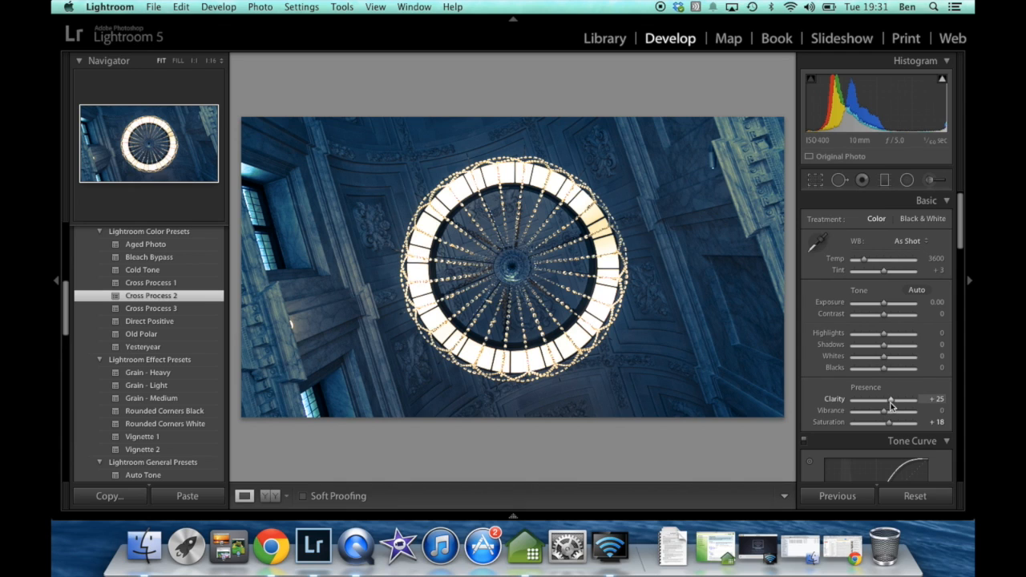
{"action": "left_click_drag", "start_coordinate": [890, 402], "coordinate": [901, 403]}
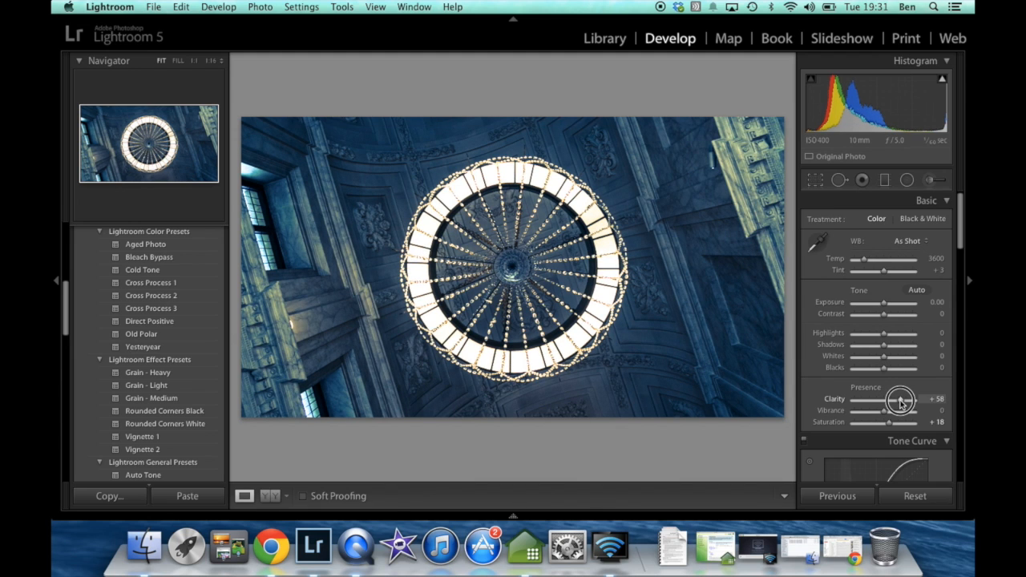
{"action": "mouse_move", "coordinate": [901, 403]}
{"action": "left_mouse_down"}
{"action": "mouse_move", "coordinate": [885, 405]}
{"action": "mouse_move", "coordinate": [899, 405]}
{"action": "left_mouse_up"}
Set Shadows to -28 and change the tone curve's point curve to Medium Contrast
{"action": "left_click", "coordinate": [884, 348]}
{"action": "left_click_drag", "start_coordinate": [884, 348], "coordinate": [876, 353]}
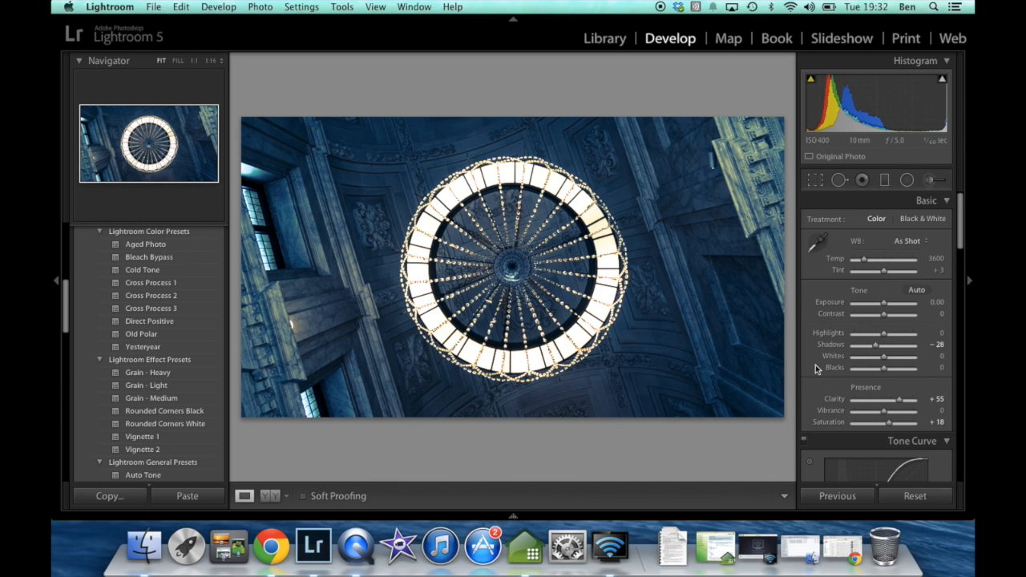
{"action": "scroll", "coordinate": [816, 365], "scroll_direction": "down", "scroll_amount": 2}
{"action": "scroll", "coordinate": [815, 364], "scroll_direction": "down", "scroll_amount": 5}
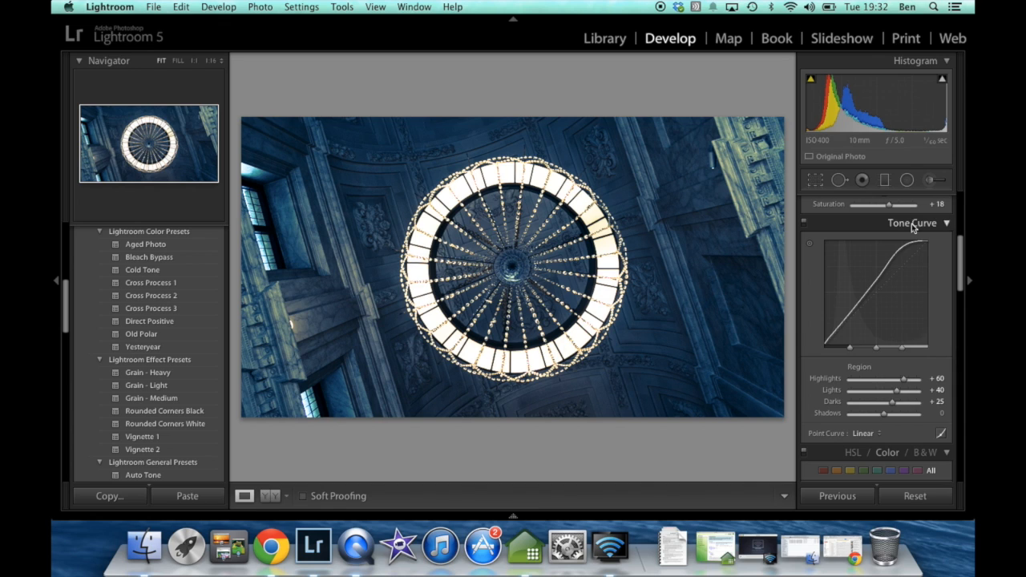
{"action": "left_click", "coordinate": [867, 434]}
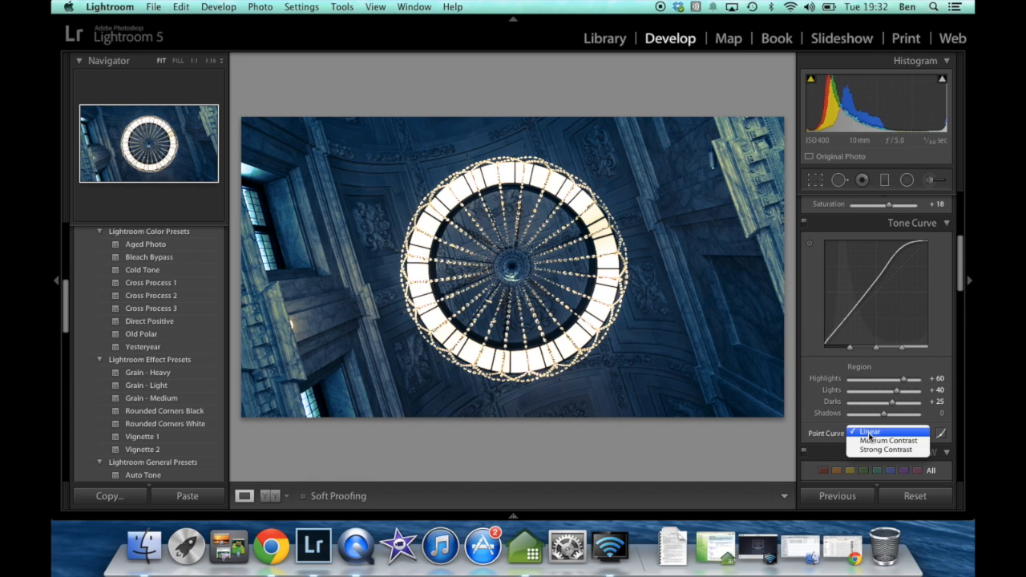
{"action": "left_click", "coordinate": [863, 441]}
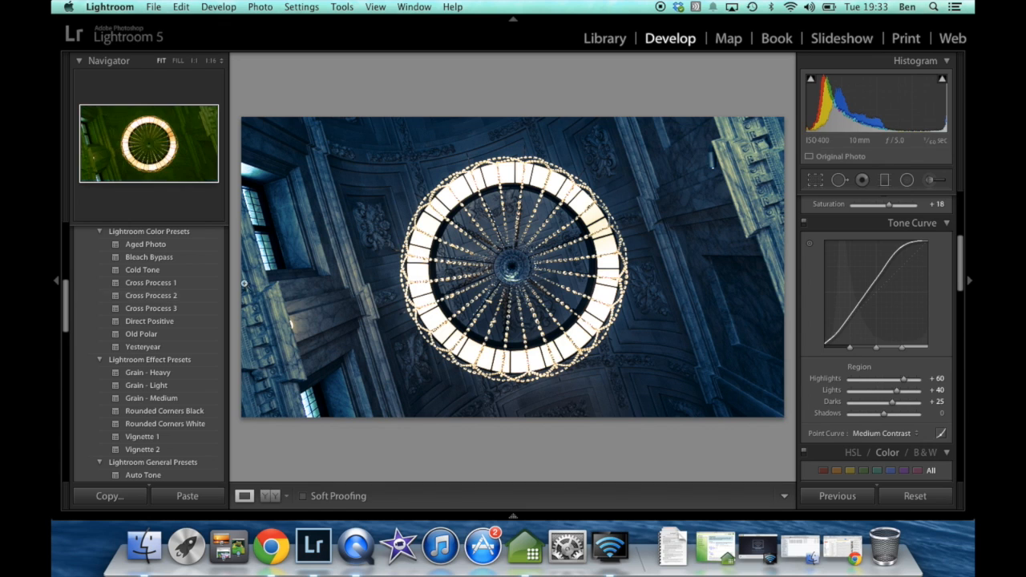
{"action": "scroll", "coordinate": [812, 311], "scroll_direction": "up", "scroll_amount": 3}
{"action": "scroll", "coordinate": [812, 311], "scroll_direction": "up", "scroll_amount": 2}
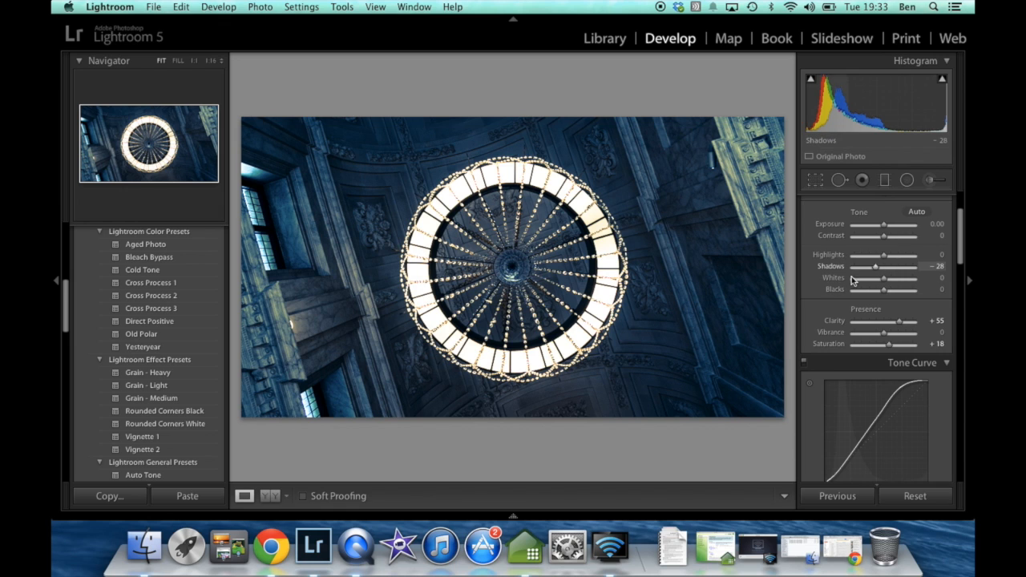
{"action": "scroll", "coordinate": [850, 289], "scroll_direction": "down", "scroll_amount": 5}
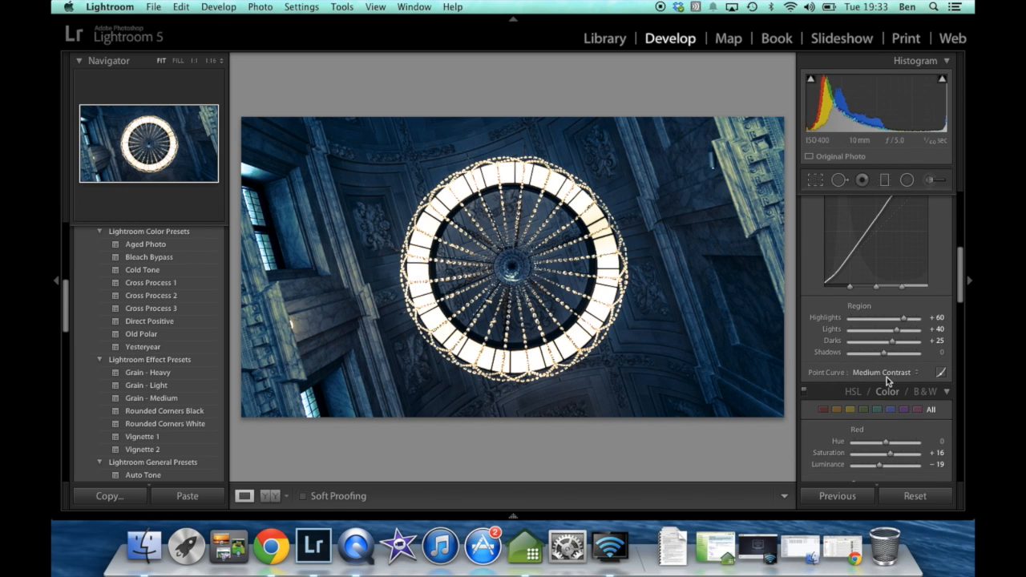
{"action": "scroll", "coordinate": [880, 375], "scroll_direction": "up", "scroll_amount": 2}
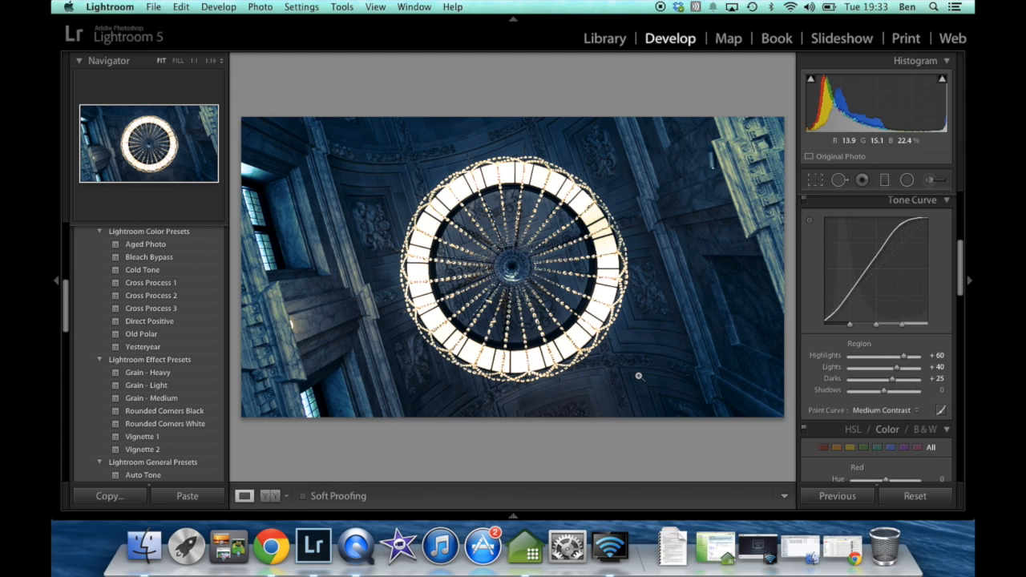
Compare before and after by going back to the Enable Lens Profile history state, and return to the Point Curve: Medium Contrast state
{"action": "scroll", "coordinate": [210, 409], "scroll_direction": "down", "scroll_amount": 10}
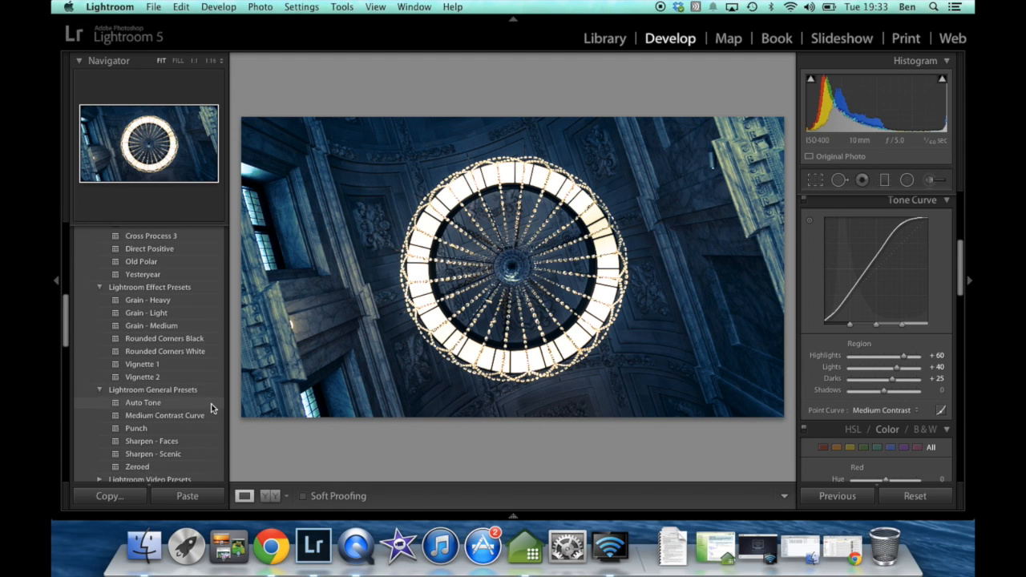
{"action": "scroll", "coordinate": [211, 409], "scroll_direction": "down", "scroll_amount": 5}
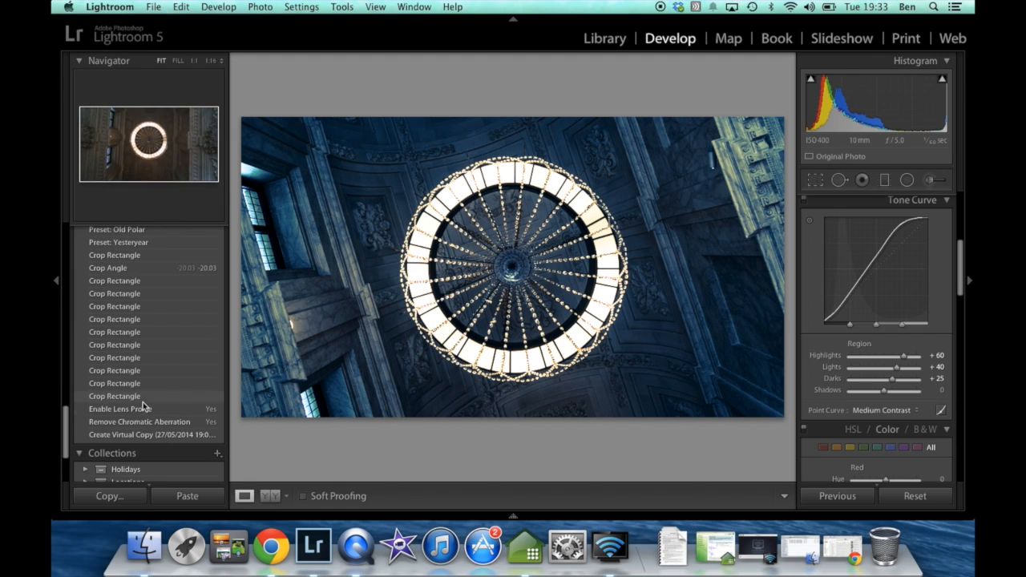
{"action": "left_click", "coordinate": [134, 410]}
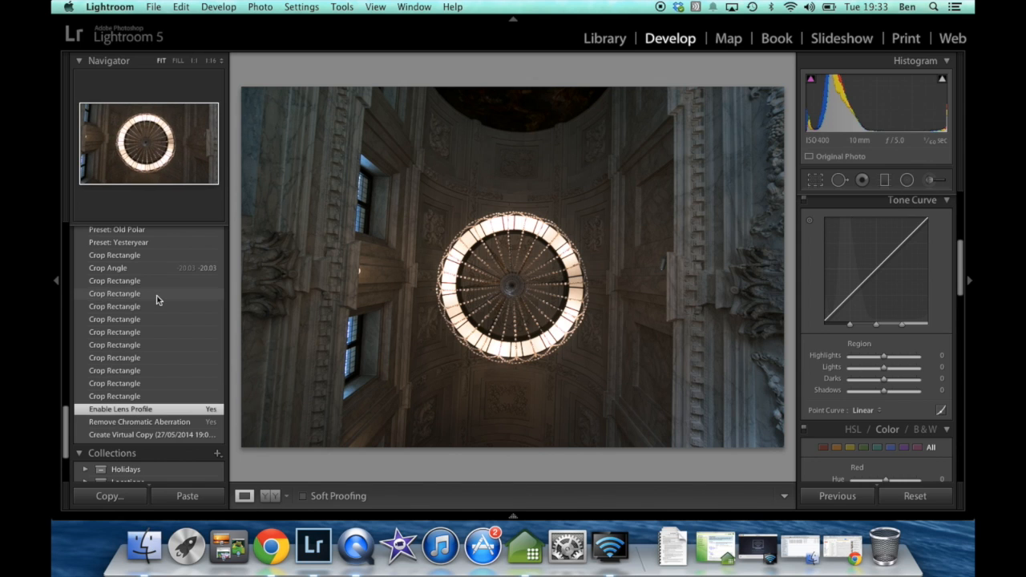
{"action": "scroll", "coordinate": [156, 298], "scroll_direction": "up", "scroll_amount": 3}
{"action": "scroll", "coordinate": [156, 299], "scroll_direction": "up", "scroll_amount": 10}
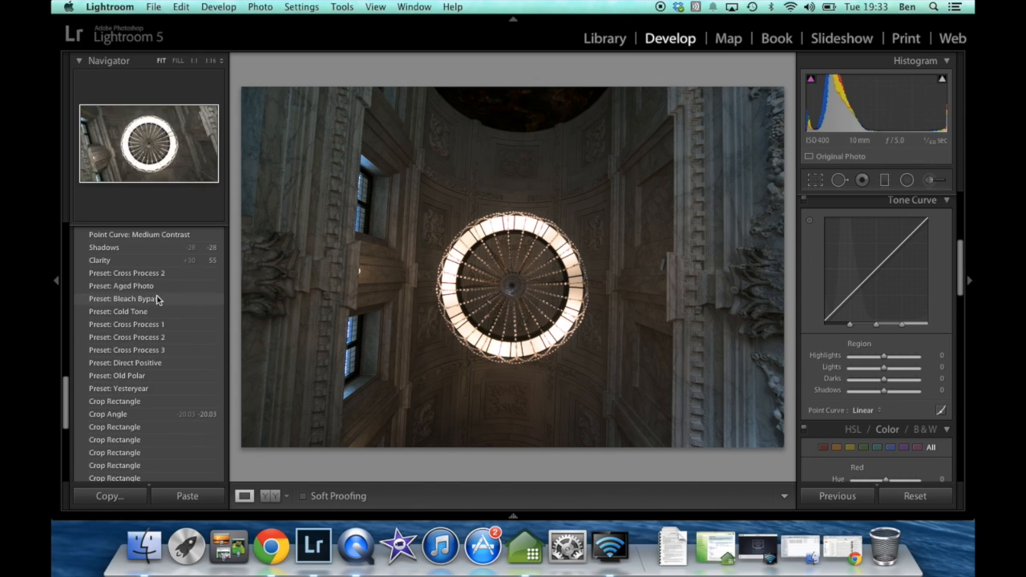
{"action": "left_click", "coordinate": [145, 309]}
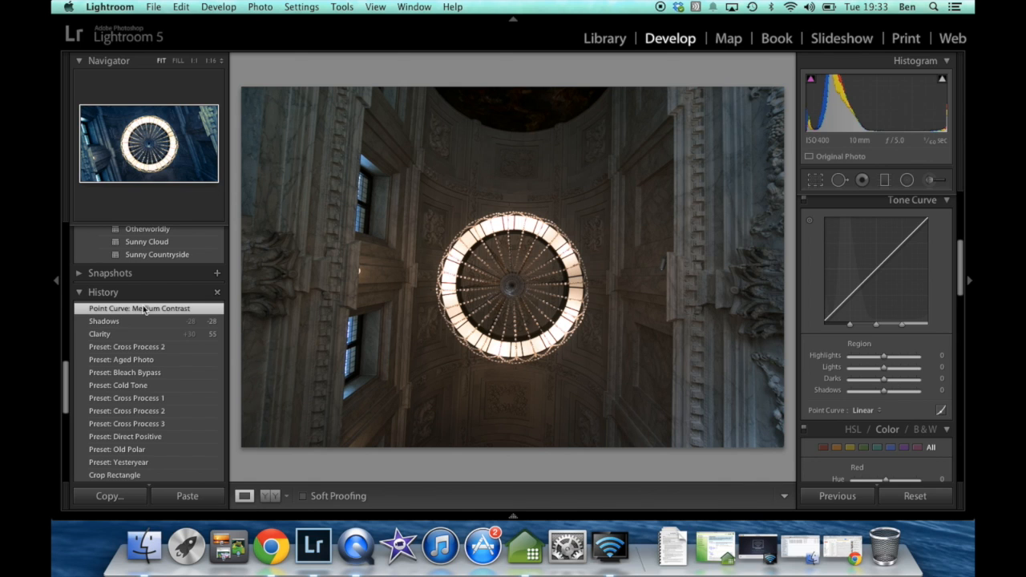